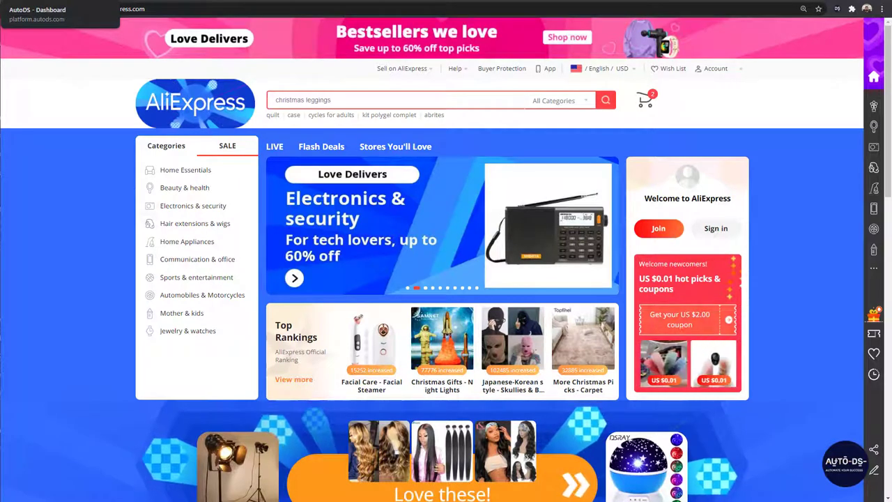
- Review AutoDS's Add Product options, including product links and spreadsheet upload
click(42, 8)
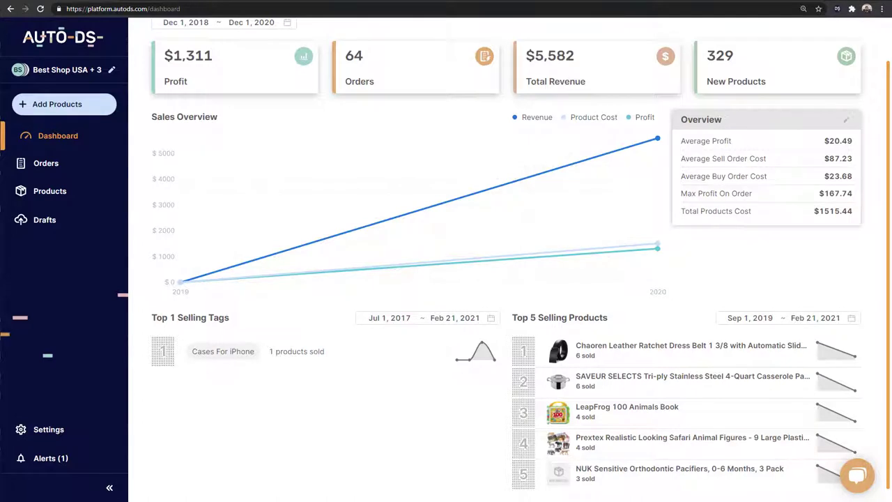
click(57, 104)
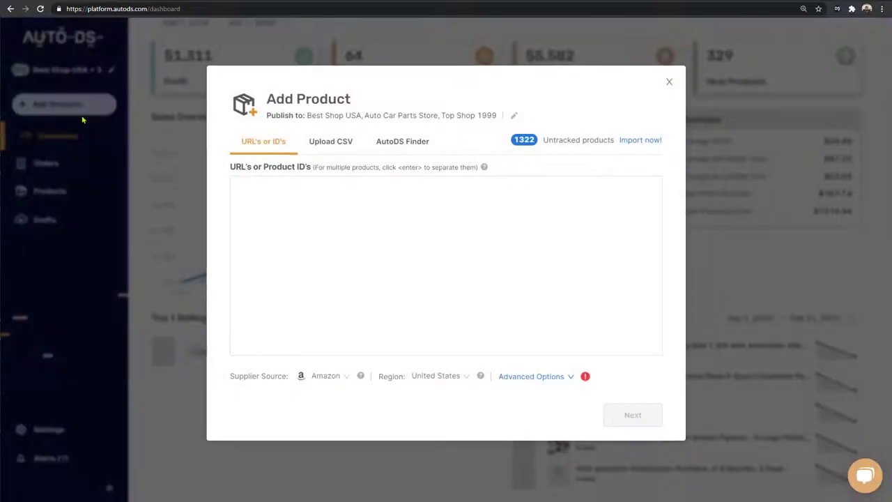
click(314, 191)
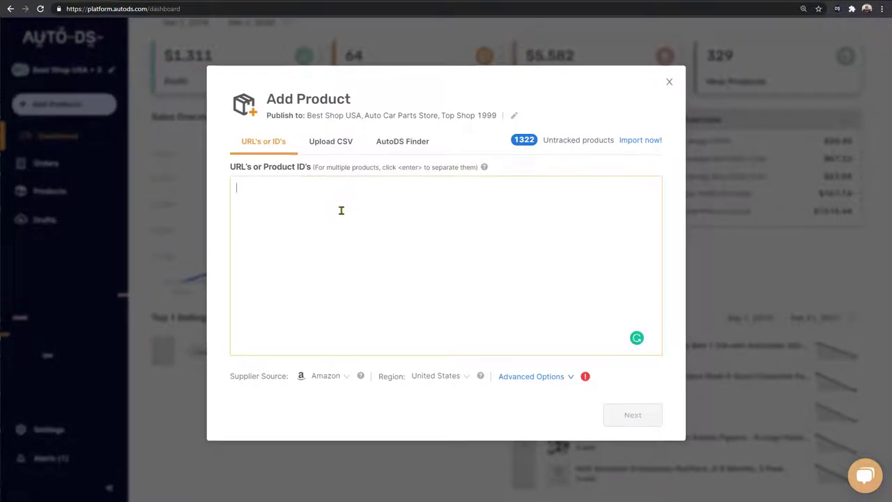
click(330, 146)
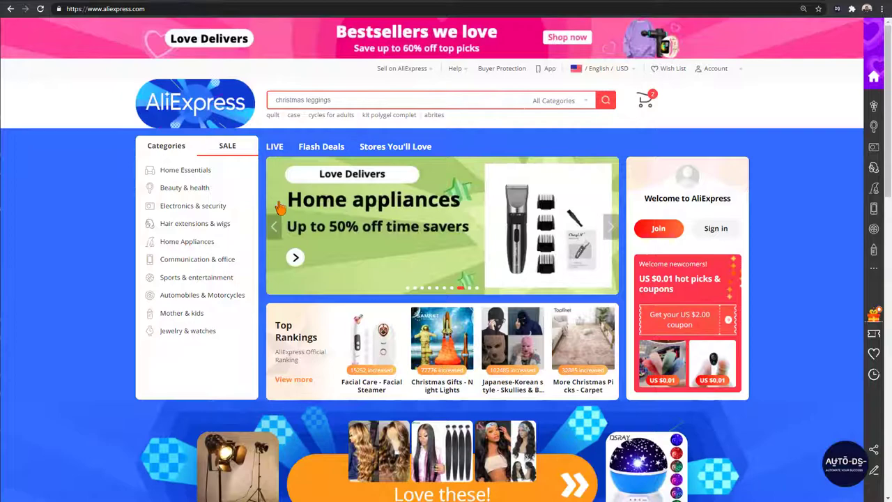
mouse_move(272, 214)
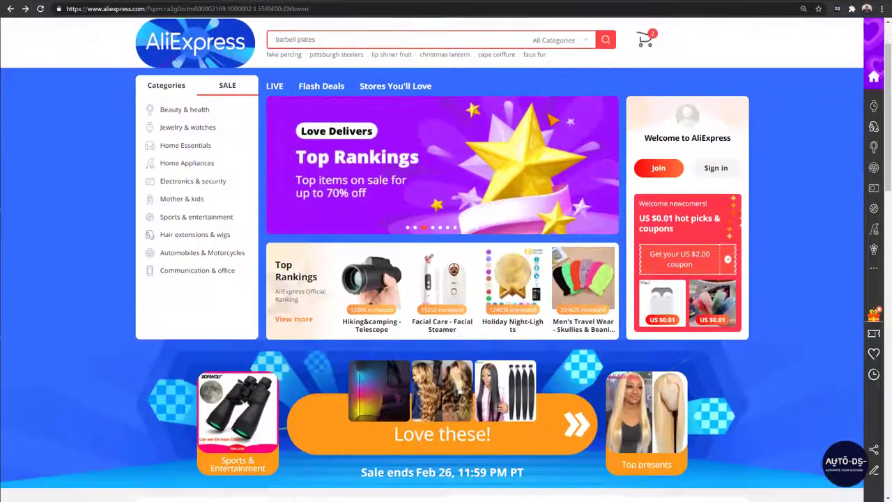
scroll(543, 124, down, 3)
scroll(542, 124, down, 4)
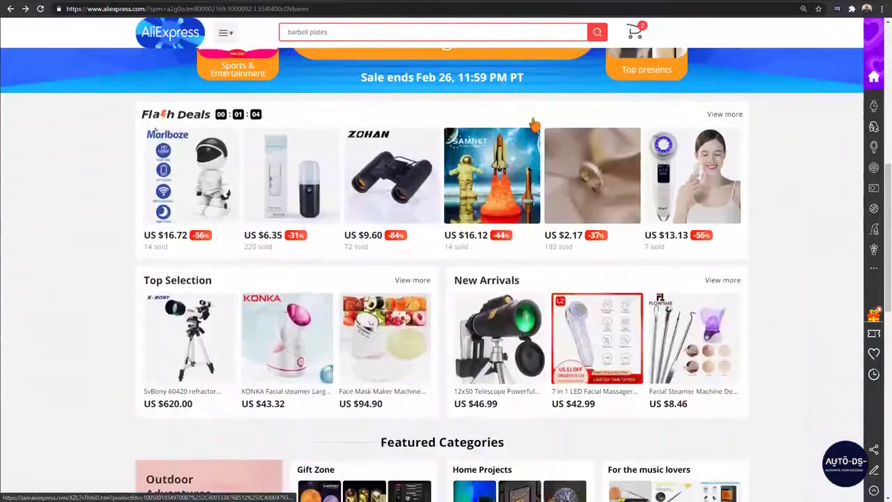
scroll(349, 209, down, 2)
- Open the KONKA facial steamer listing from AliExpress's Top Selection
click(277, 237)
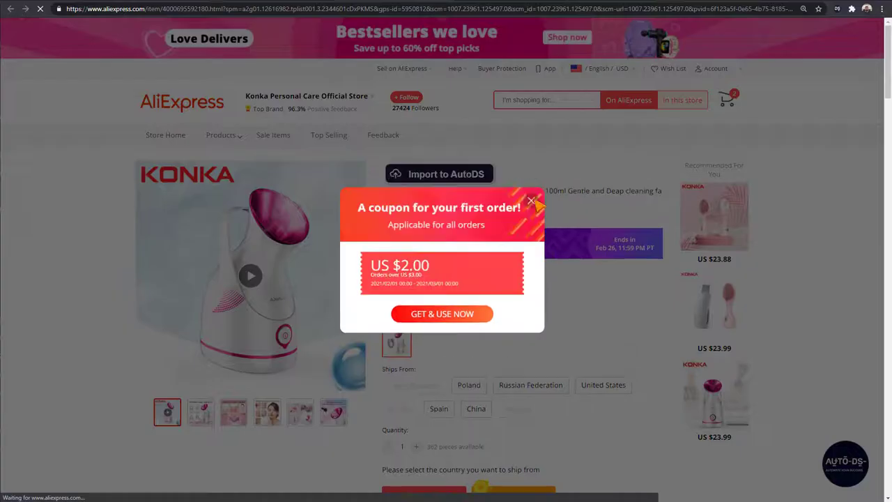
- Import the KONKA steamer to AutoDS with USA as the shipping location
click(540, 202)
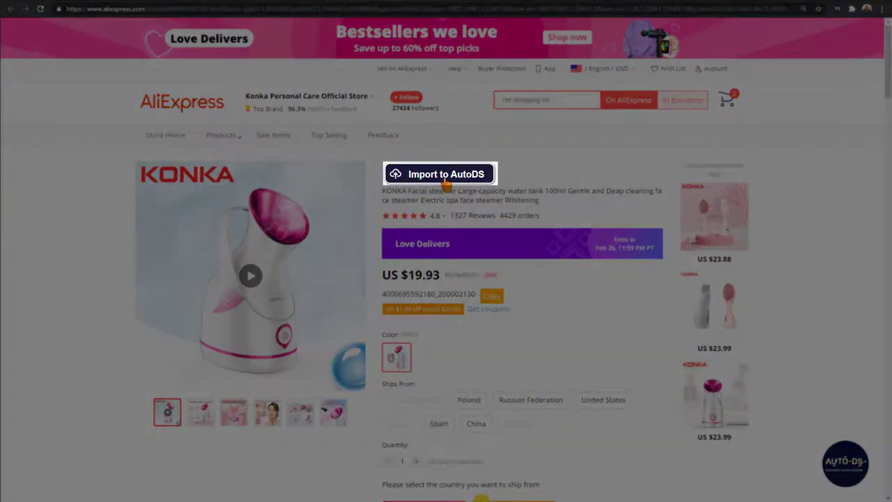
click(454, 180)
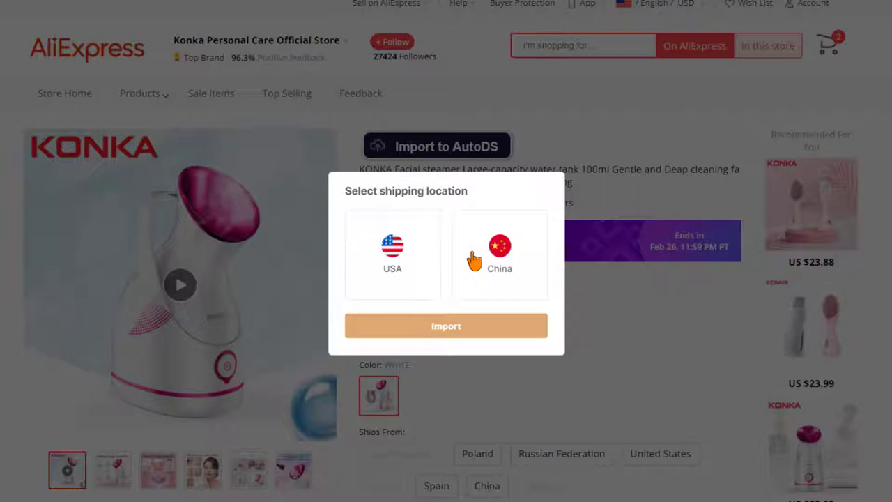
click(408, 261)
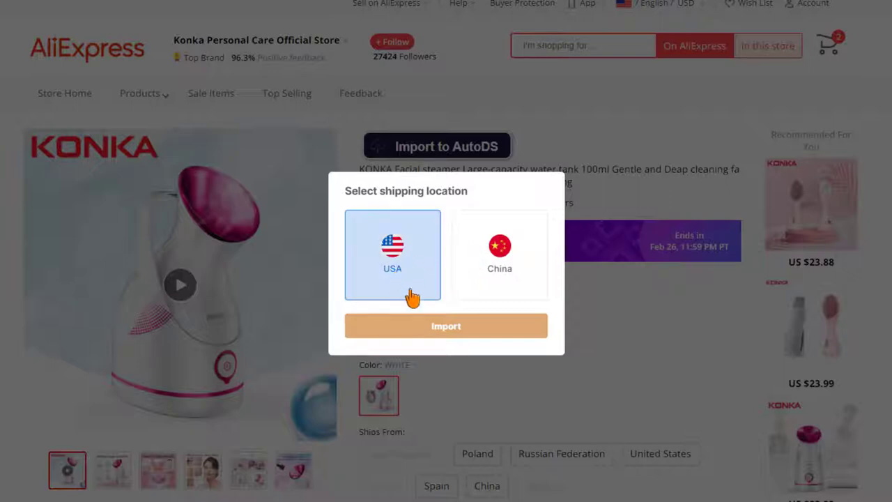
click(428, 328)
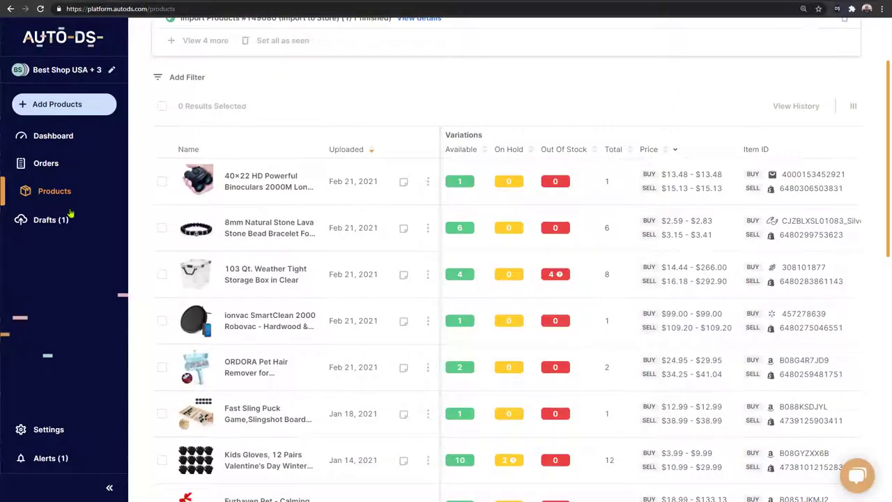
- Review the KONKA draft's Product, Description, Variants and Images details in Drafts
click(50, 219)
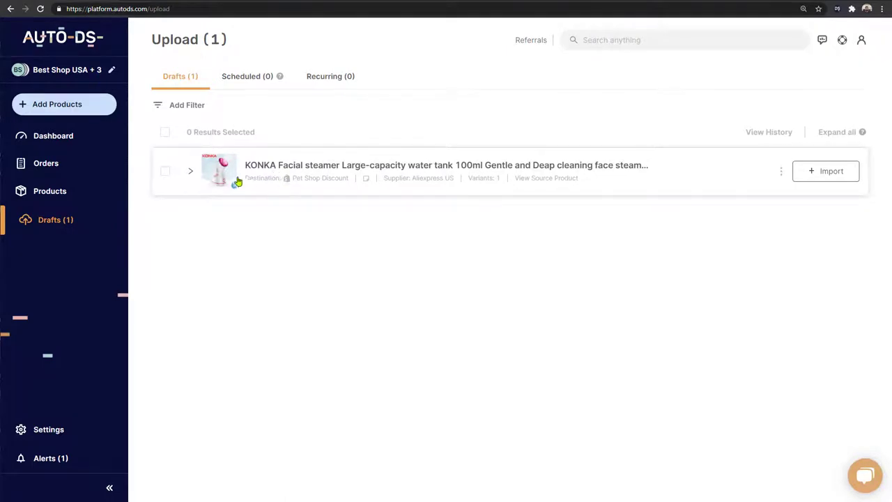
click(191, 171)
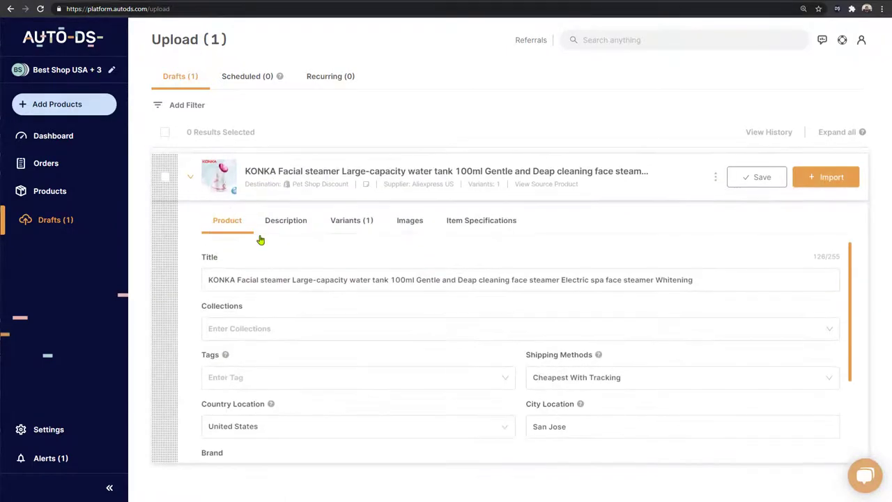
scroll(269, 265, down, 3)
scroll(279, 293, down, 2)
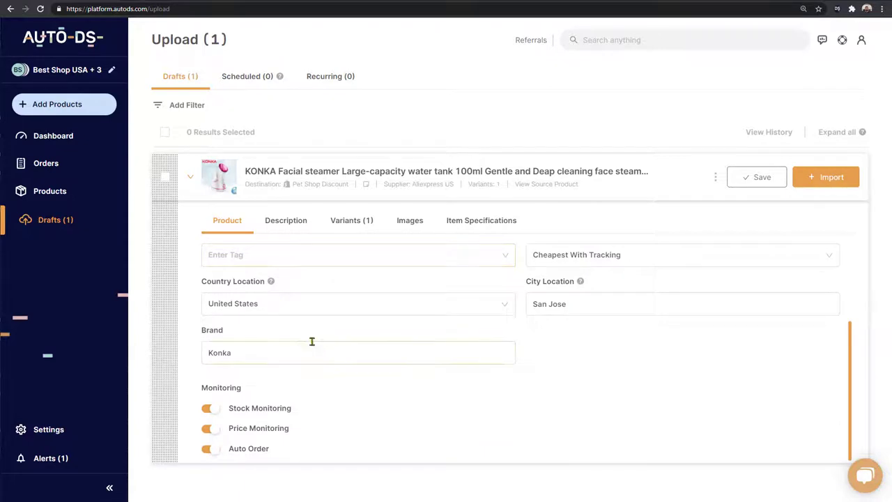
scroll(313, 342, up, 5)
click(286, 220)
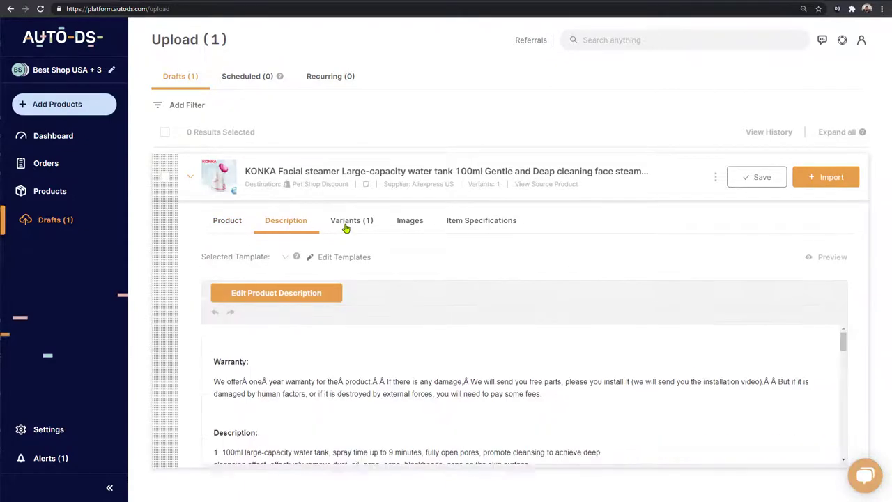
click(352, 221)
click(410, 221)
mouse_move(438, 324)
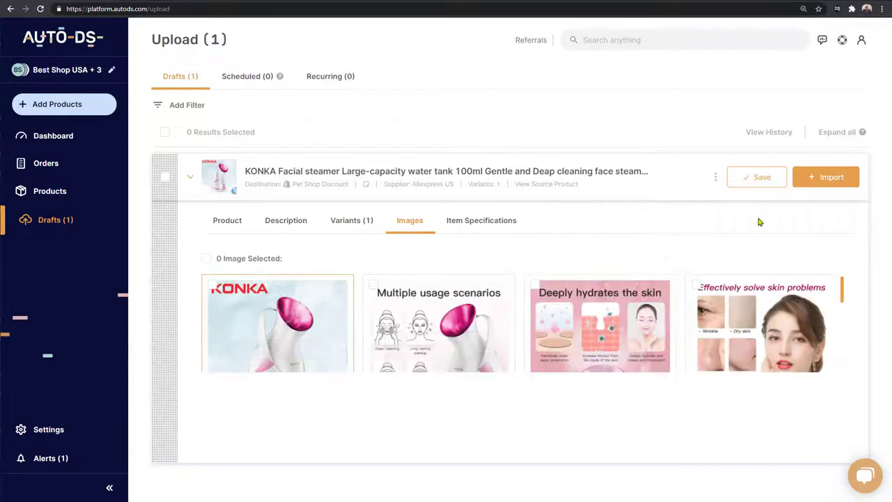
- Import the KONKA draft to the store, choosing Import Anyway without saving changes
click(831, 180)
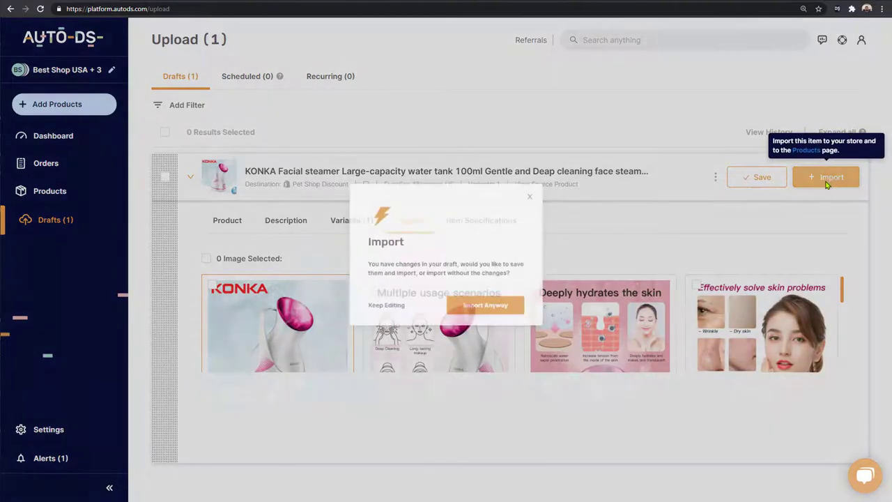
click(496, 321)
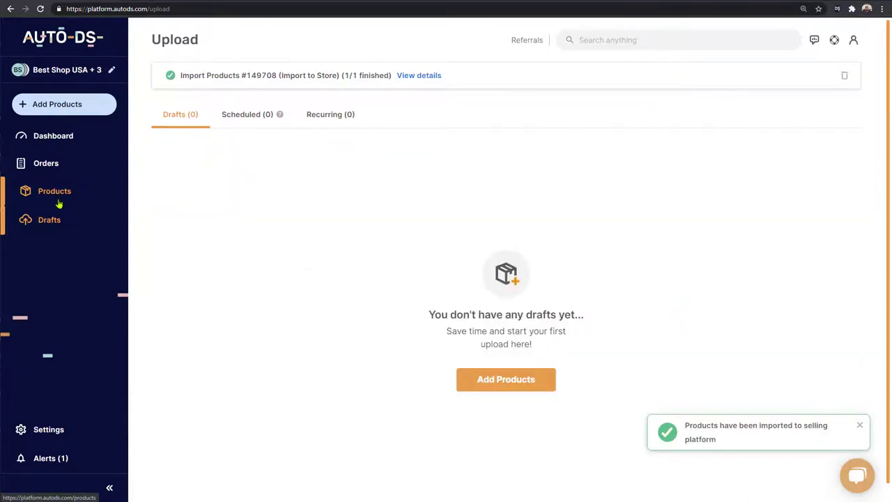
- Show the KONKA row in Products ($19.93 buy, $22.22 sell) and follow its BUY item ID
click(60, 200)
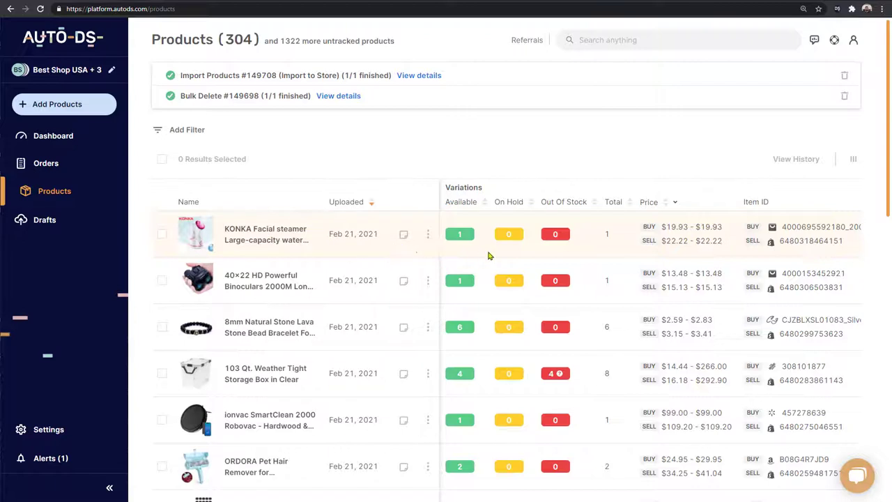
click(800, 231)
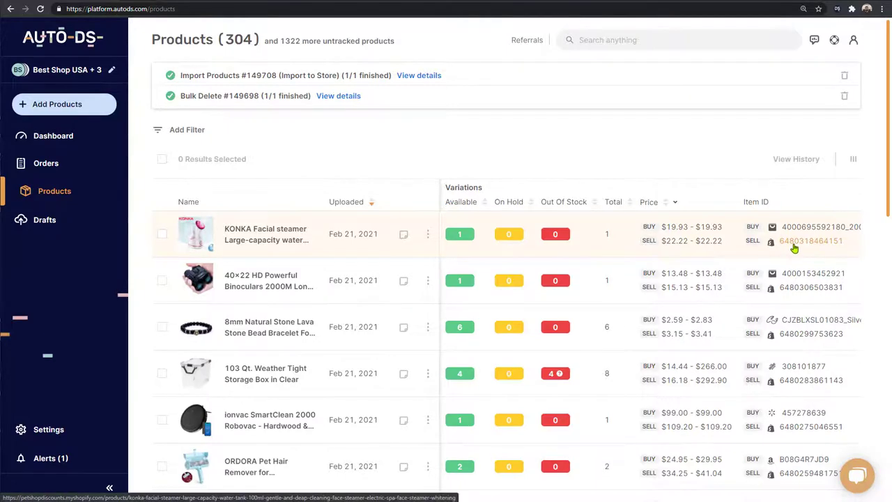
- Follow the SELL item ID to the live Shopify KONKA page priced at $22.22
click(809, 241)
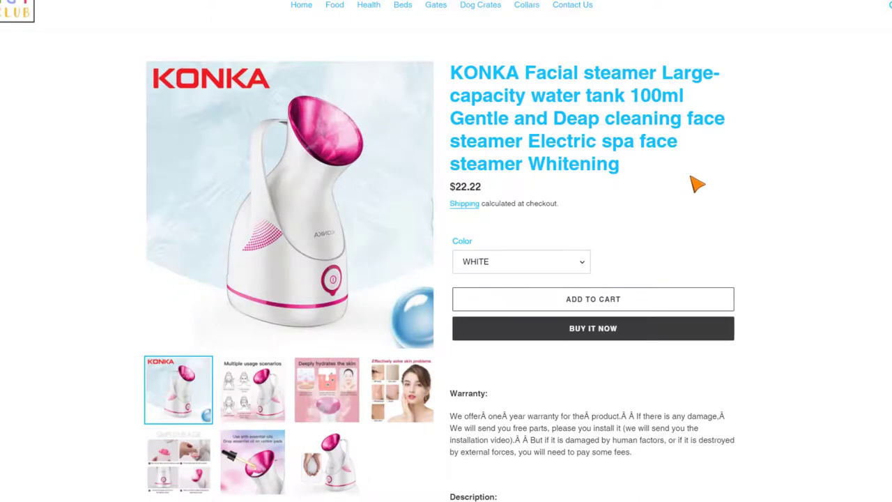
scroll(767, 181, down, 4)
scroll(774, 181, down, 4)
scroll(767, 185, down, 4)
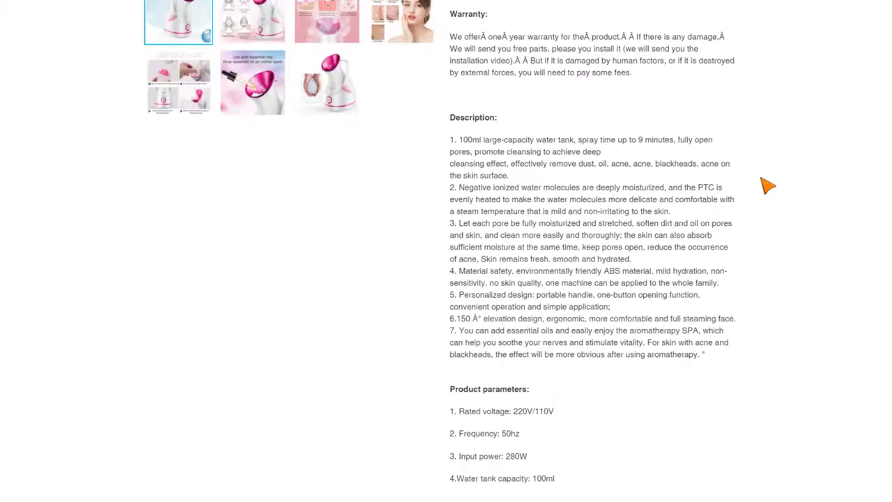
scroll(760, 186, down, 4)
scroll(760, 185, down, 4)
scroll(757, 185, down, 3)
scroll(739, 251, up, 2)
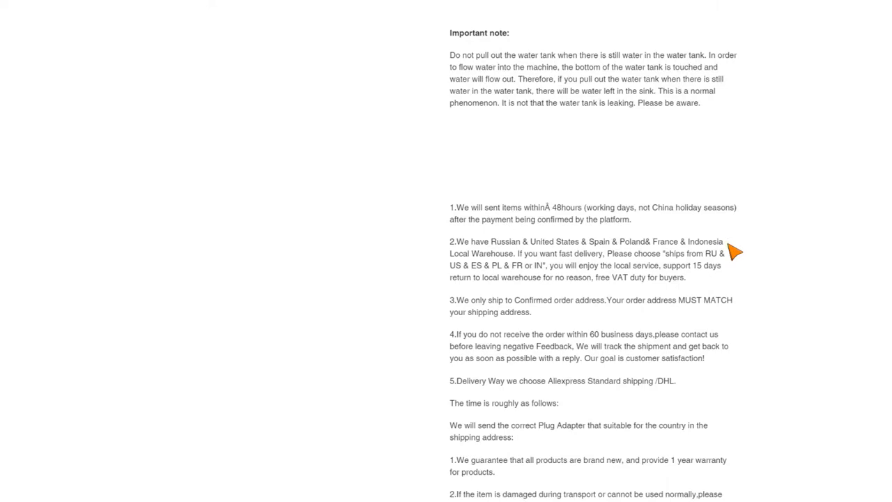
scroll(729, 258, up, 8)
scroll(725, 259, up, 5)
scroll(718, 258, up, 4)
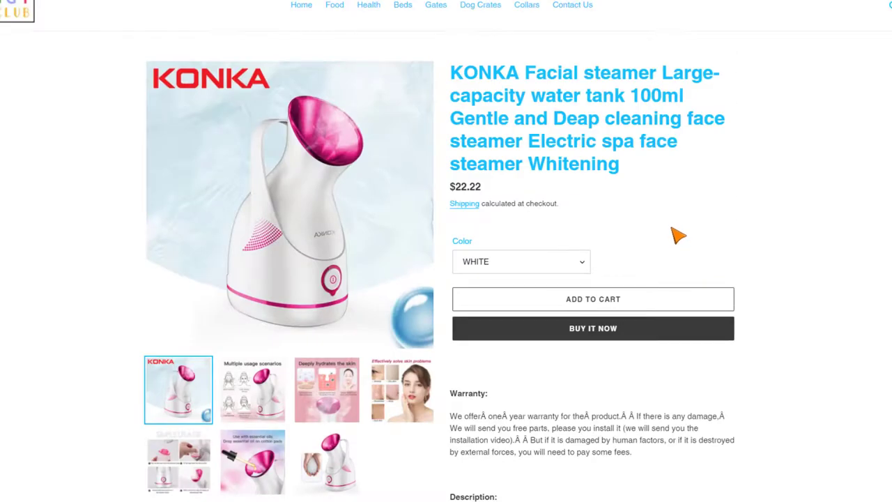